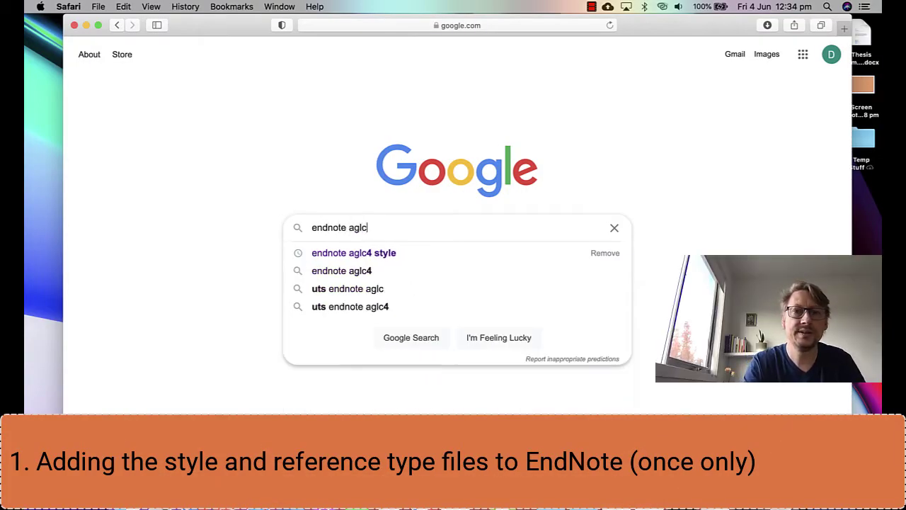
- Search 'endnote aglc4 style' and open La Trobe's EndNote 20 for Mac referencing styles page
left_click(353, 253)
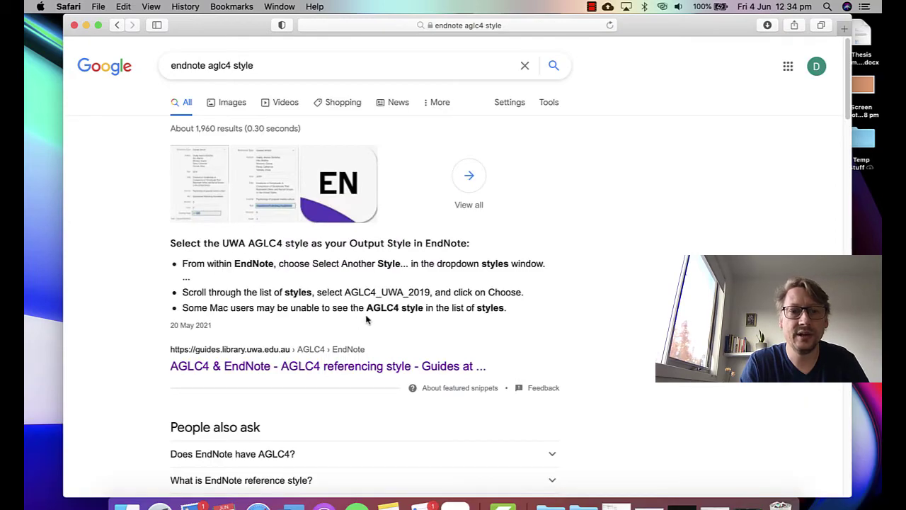
scroll(366, 319, "down", 10)
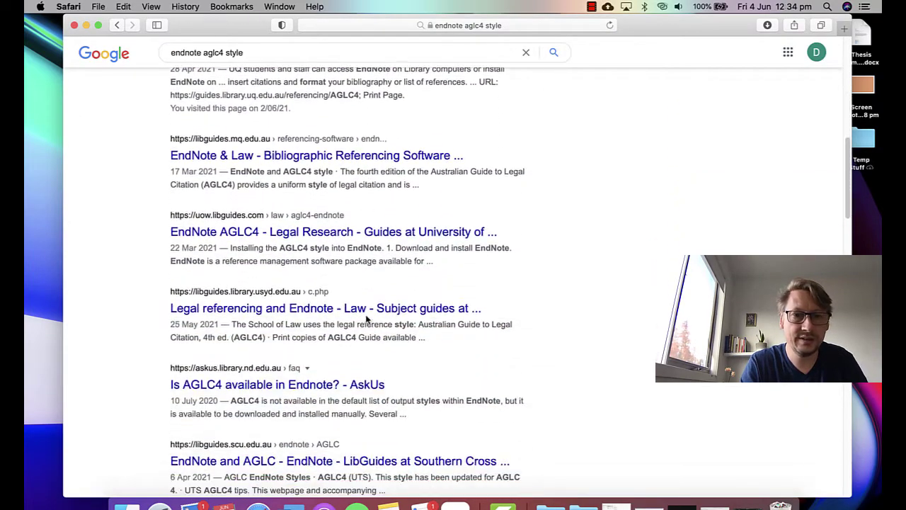
scroll(366, 319, "down", 5)
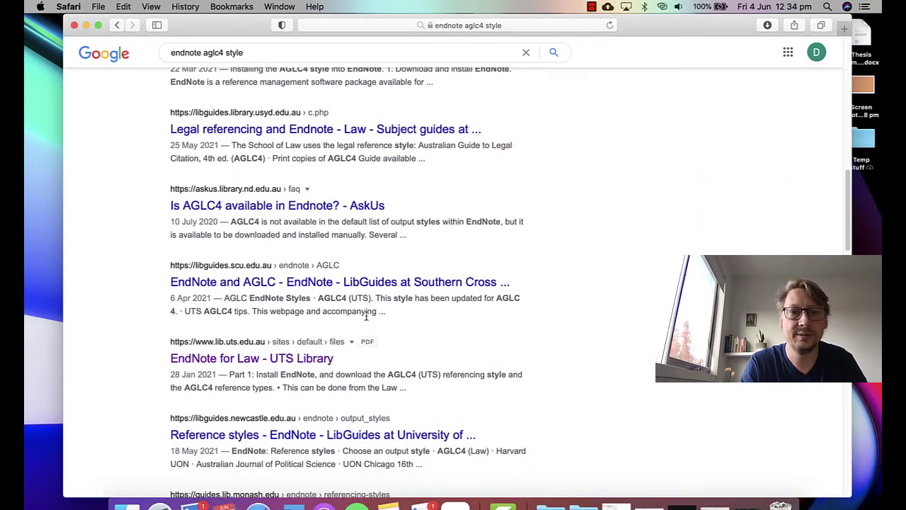
scroll(366, 317, "down", 3)
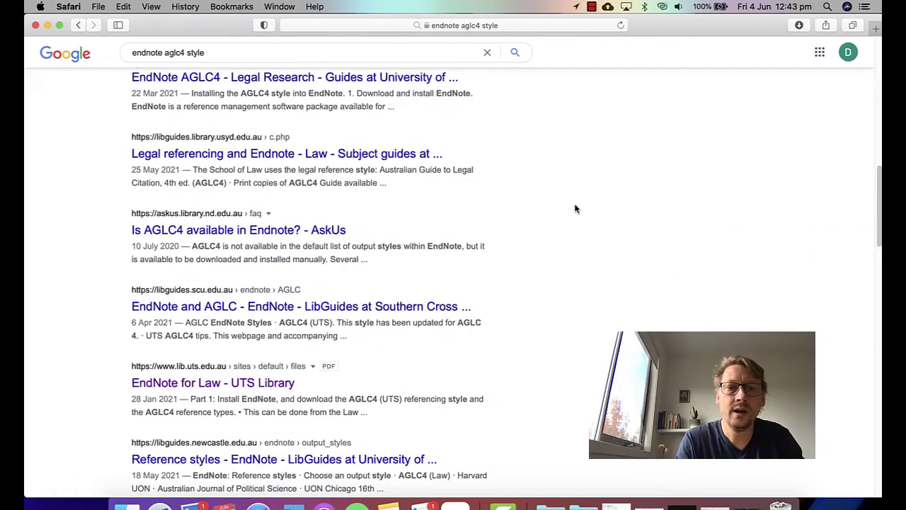
scroll(574, 207, "down", 3)
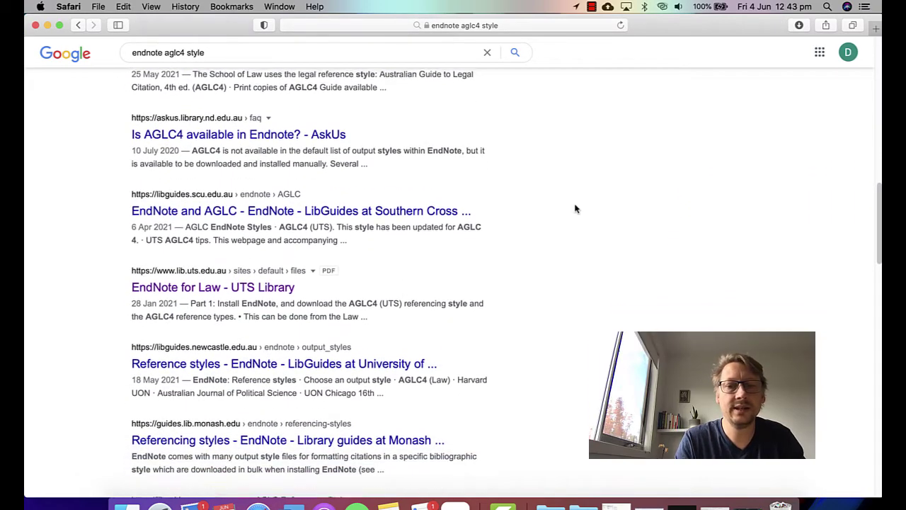
scroll(575, 208, "down", 1)
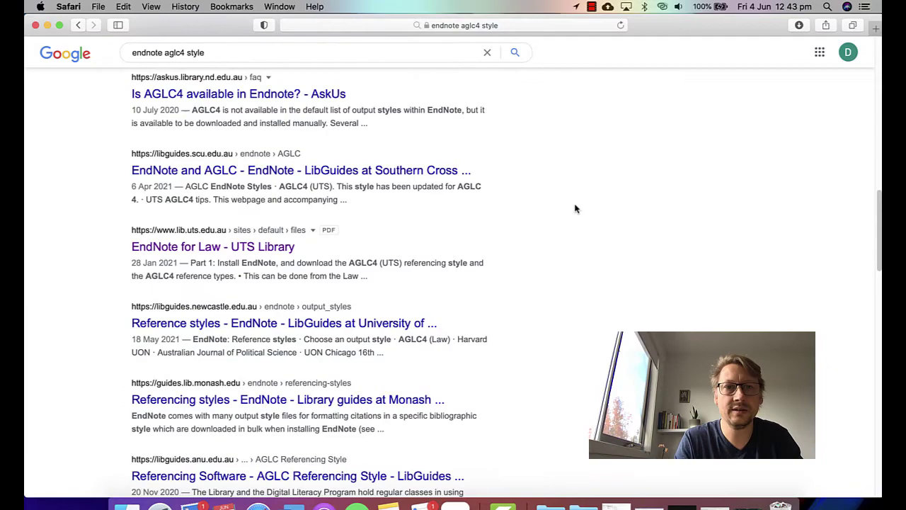
scroll(575, 208, "up", 12)
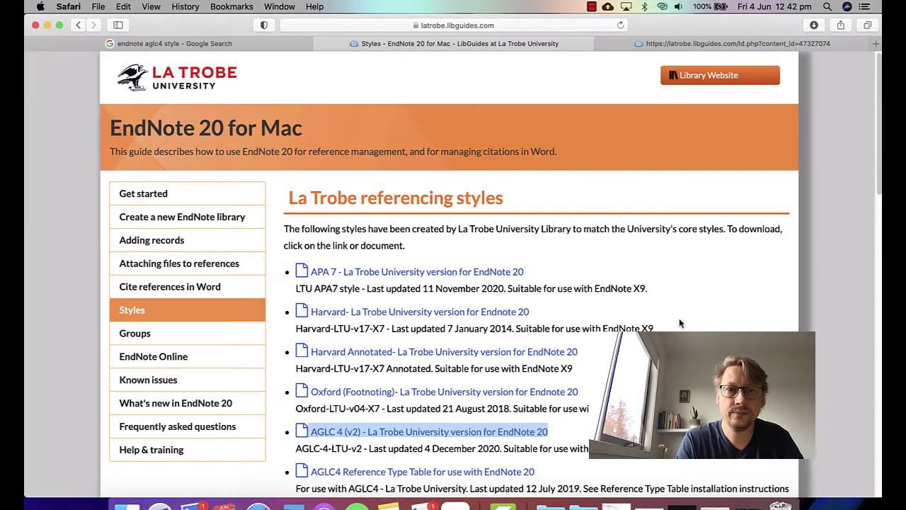
- Download the AGLC 4 (v2) style and the AGLC4 Reference Type Table with Download Linked File
scroll(680, 323, "down", 5)
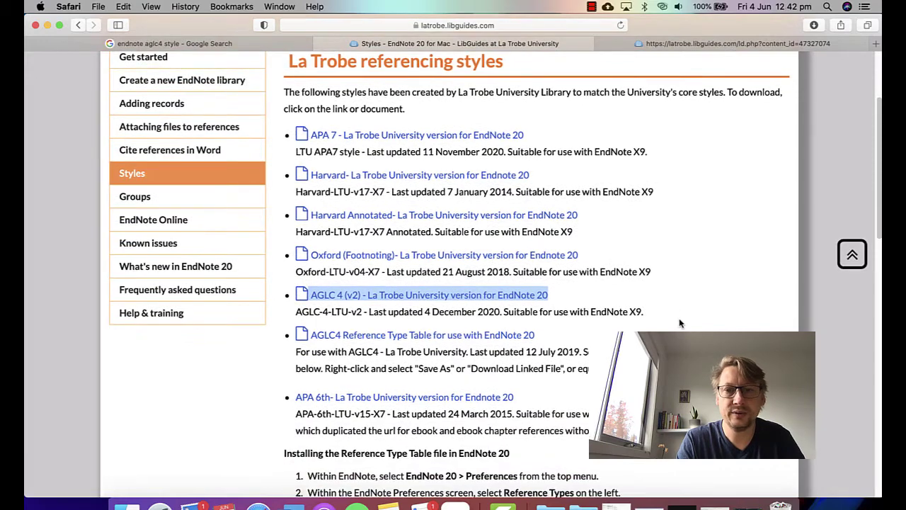
right_click(513, 300)
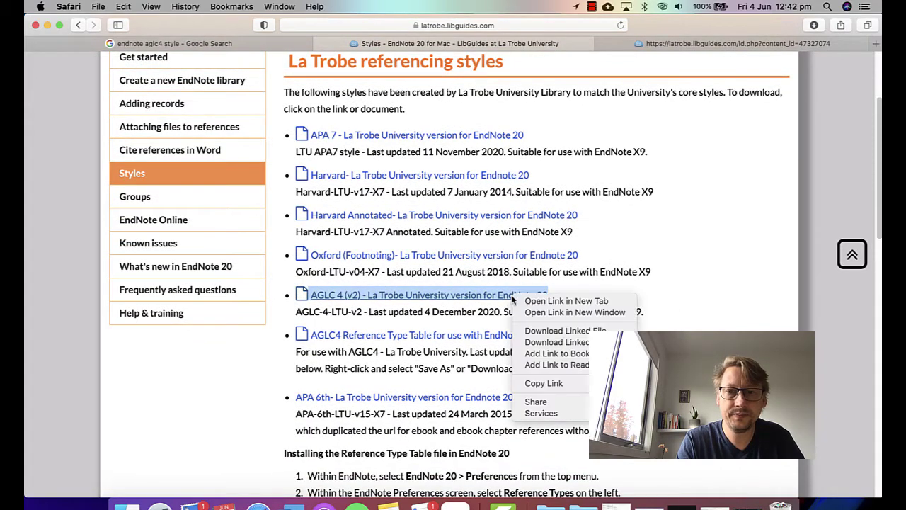
left_click(551, 331)
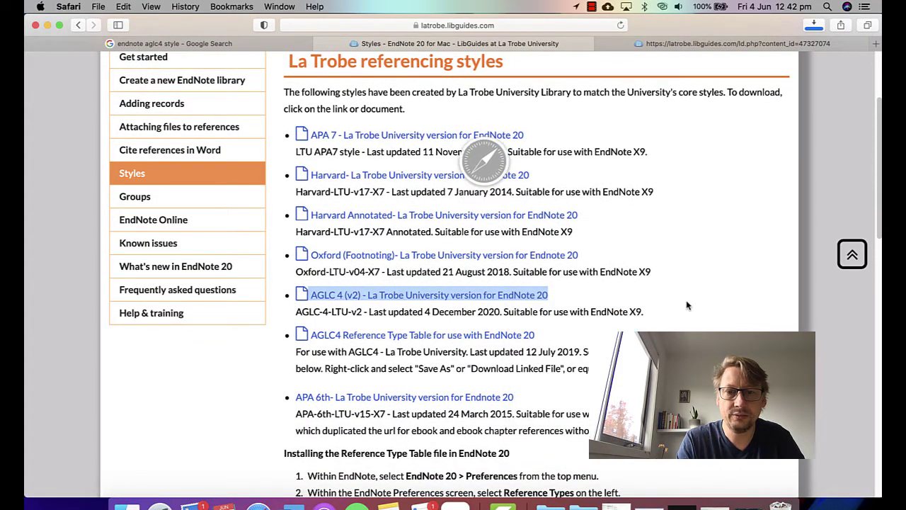
scroll(688, 304, "down", 4)
right_click(459, 233)
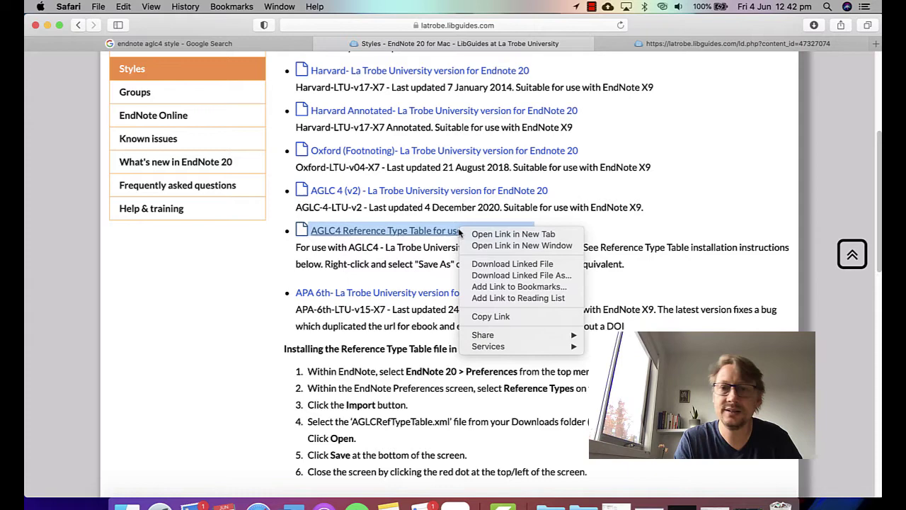
left_click(499, 263)
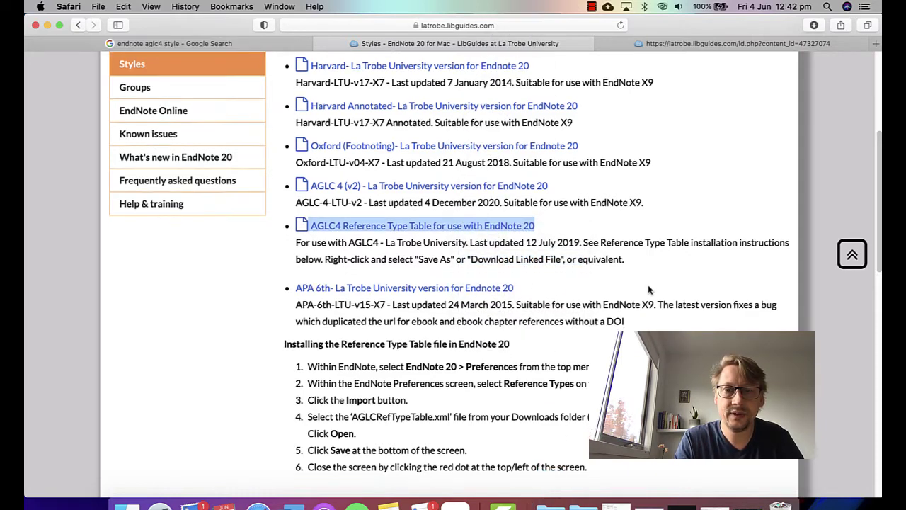
scroll(648, 289, "down", 5)
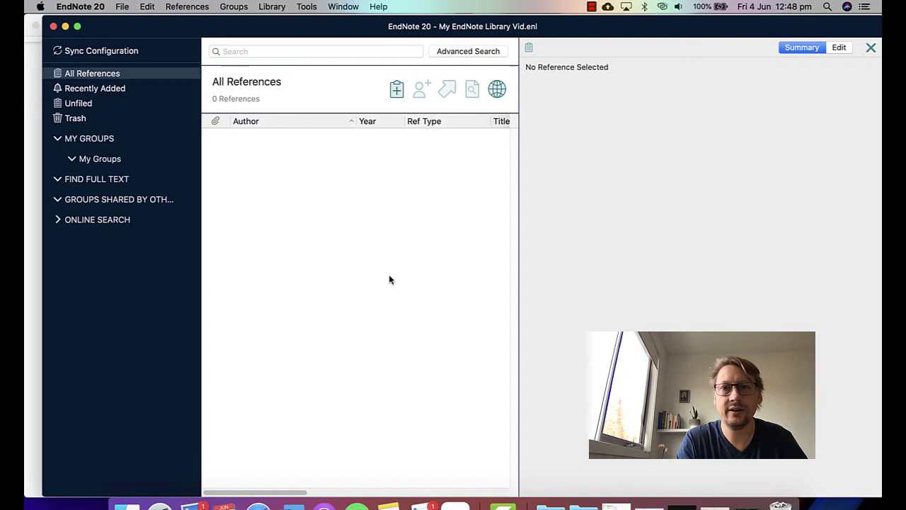
- Import AGLC4ReferenceTypes.xml from Downloads under Preferences > Reference Types, then close Preferences
left_click(81, 10)
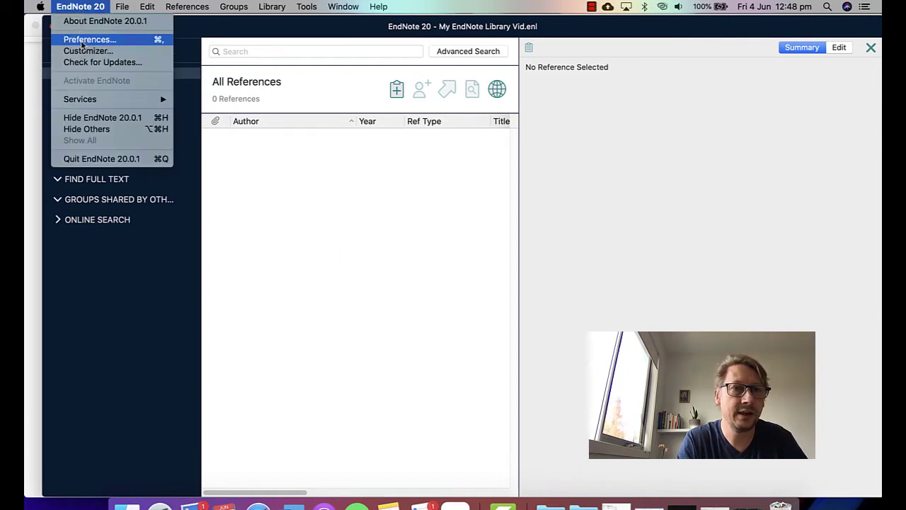
left_click(82, 41)
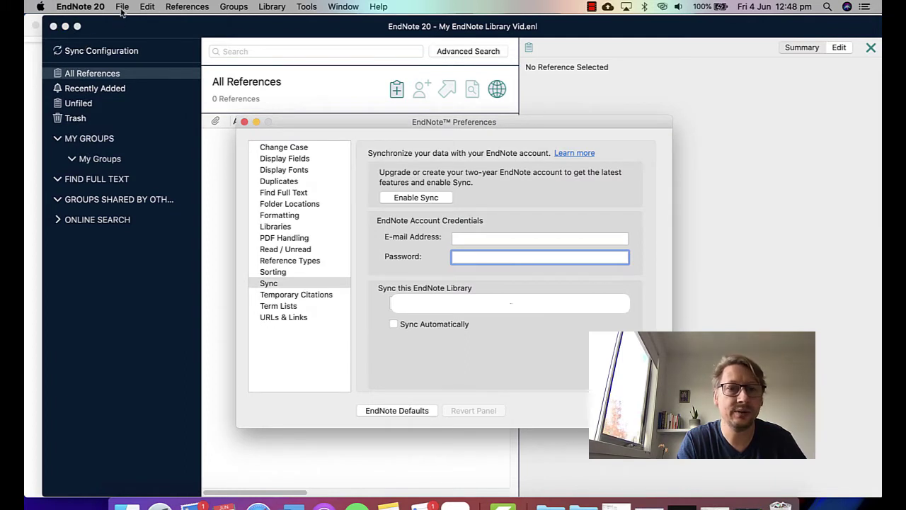
left_click(300, 261)
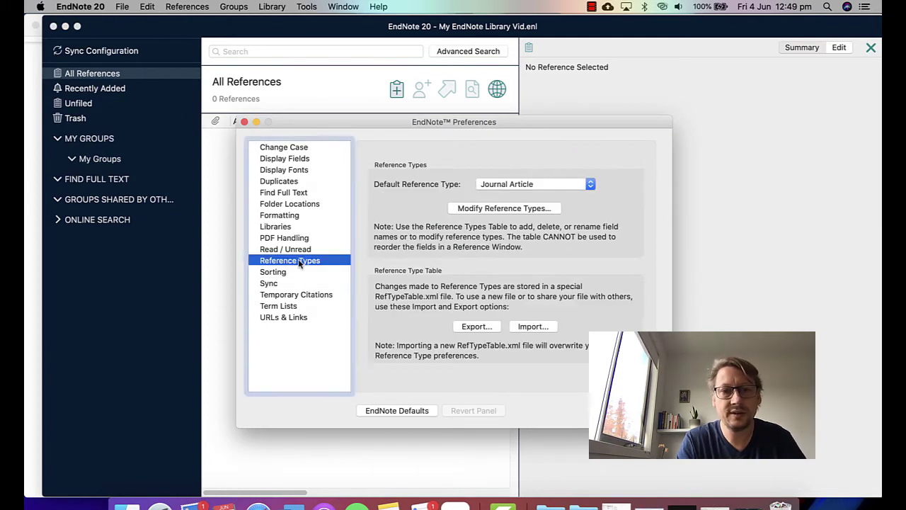
left_click(533, 326)
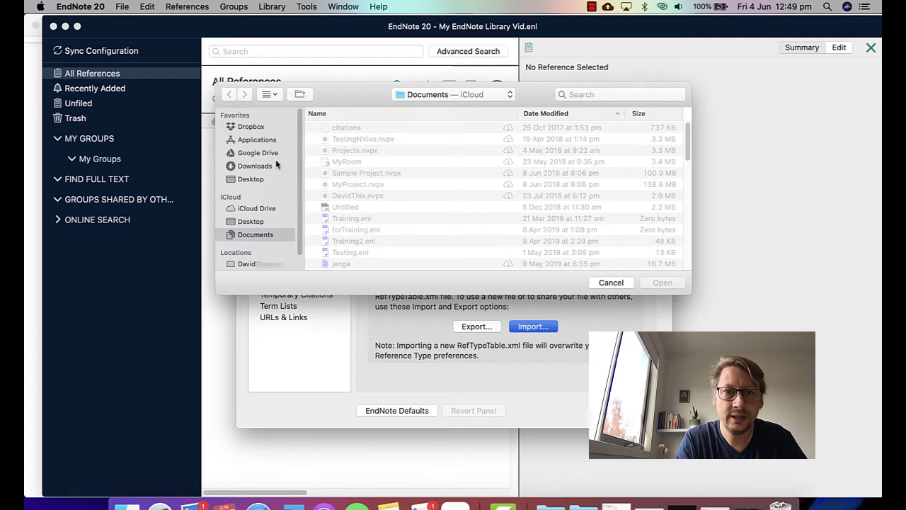
left_click(254, 167)
left_click(364, 129)
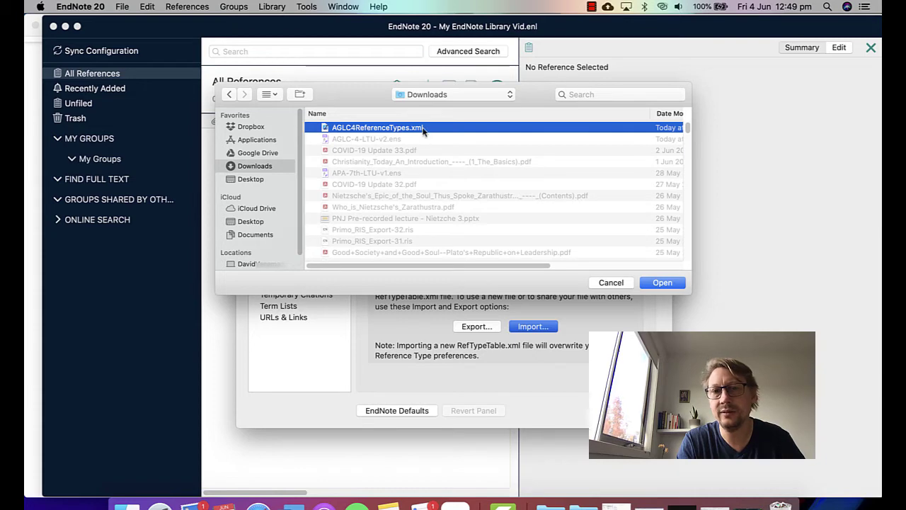
left_click(663, 282)
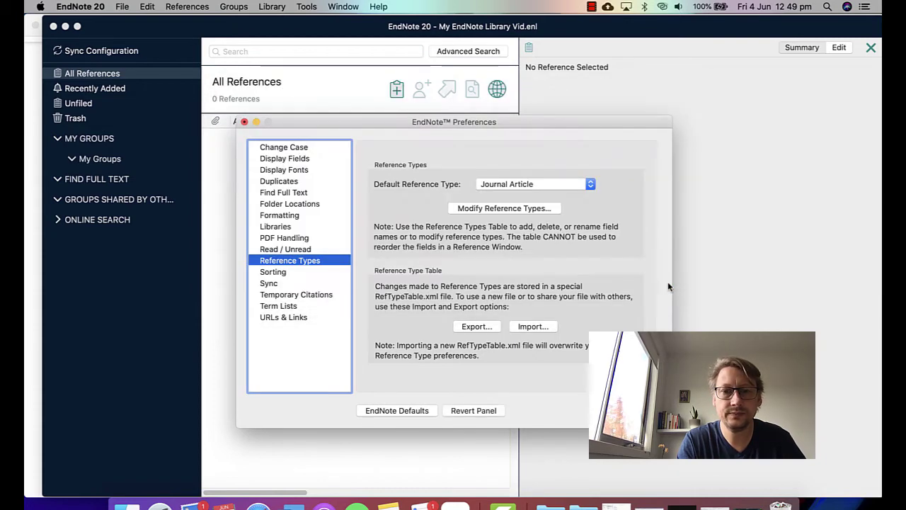
left_click(243, 122)
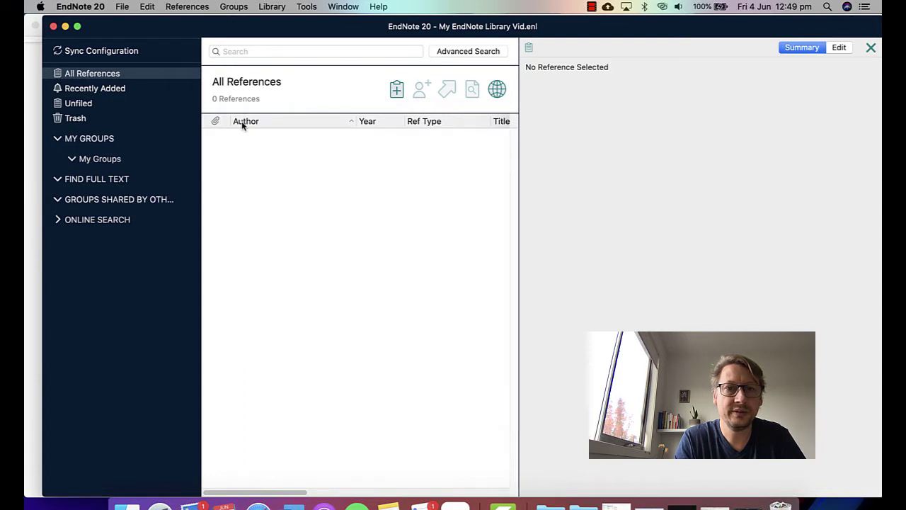
left_click(397, 90)
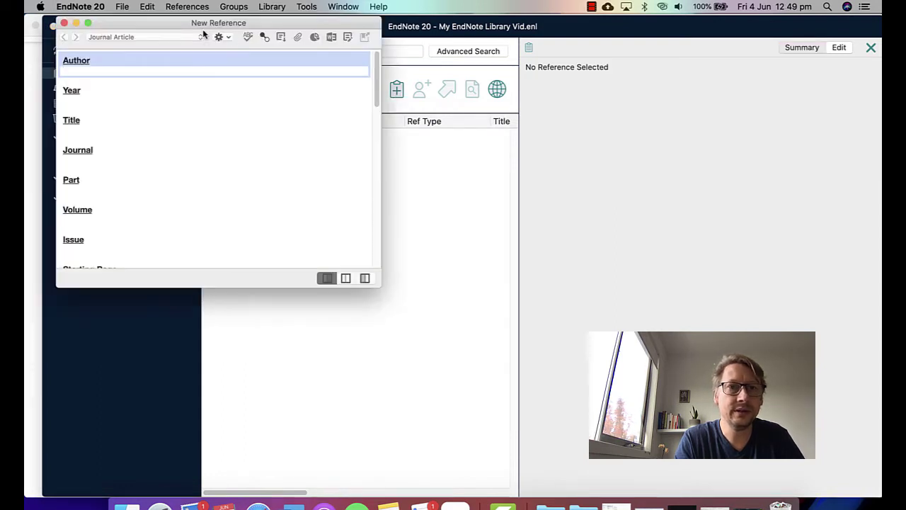
left_click(412, 109)
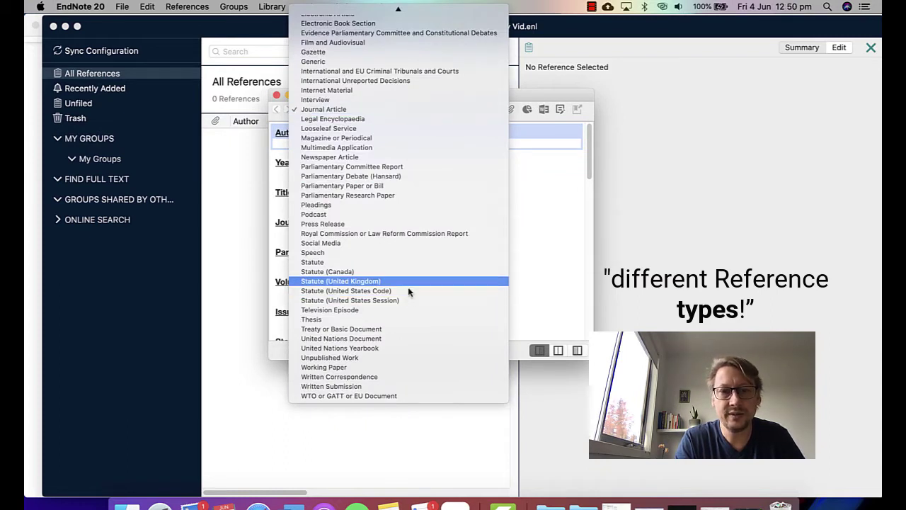
scroll(404, 193, "up", 5)
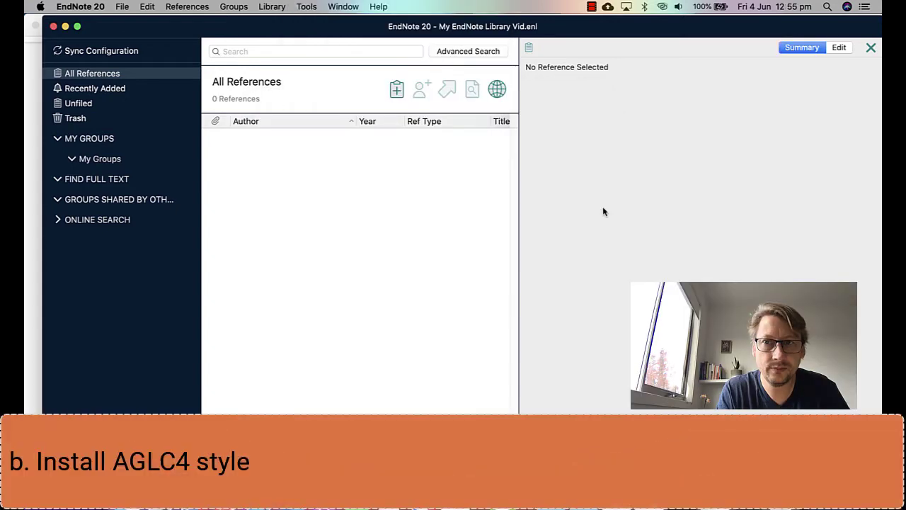
- Quit EndNote 20 and expand the Styles folder in Applications > EndNote 20
left_click(84, 7)
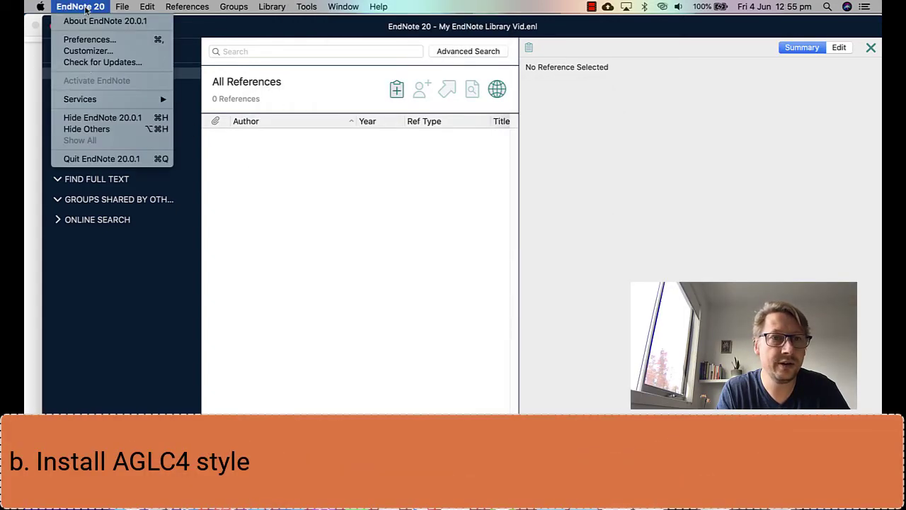
left_click(101, 159)
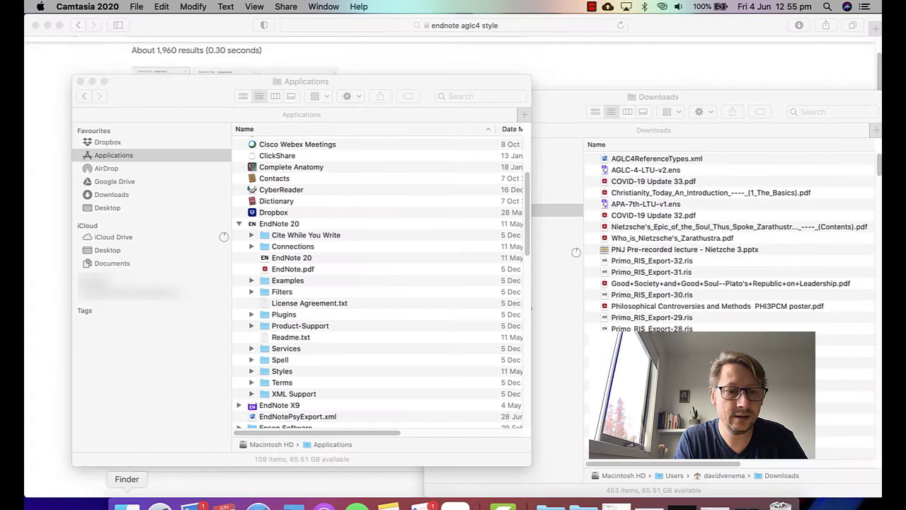
left_click(127, 505)
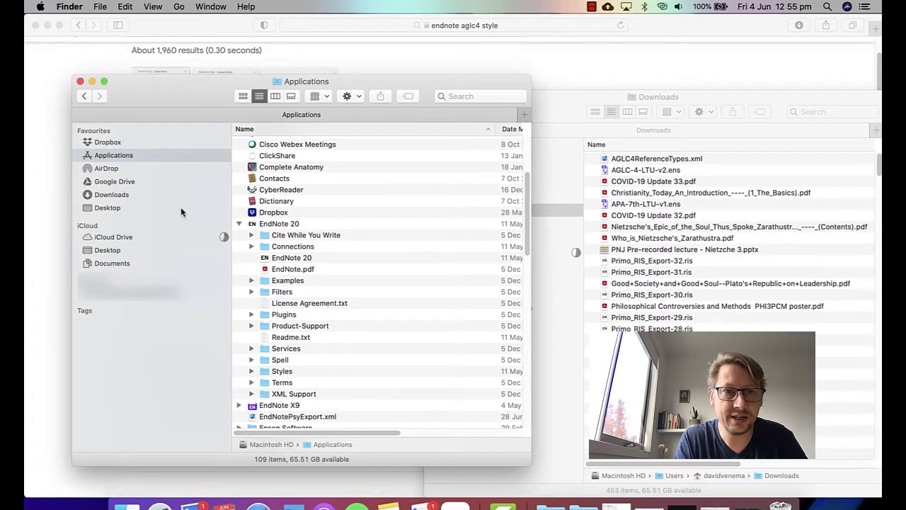
left_click(273, 224)
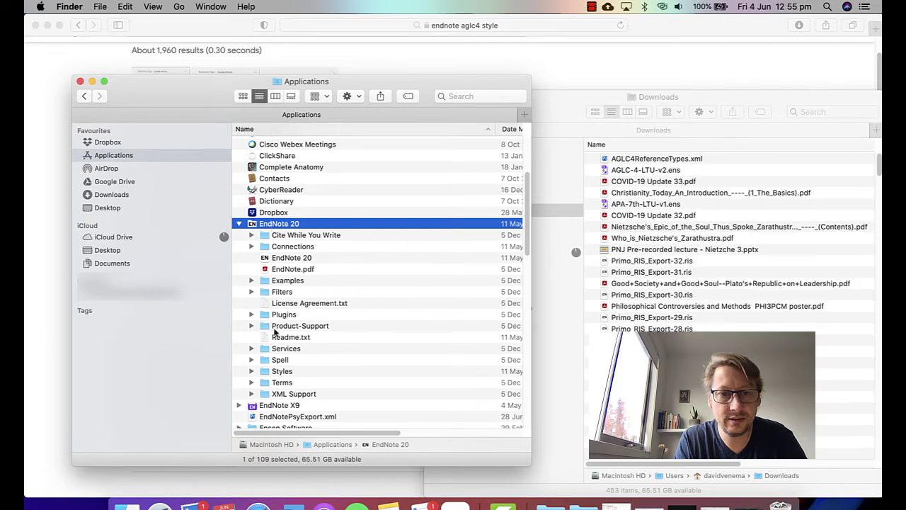
left_click(251, 371)
scroll(307, 382, "down", 1)
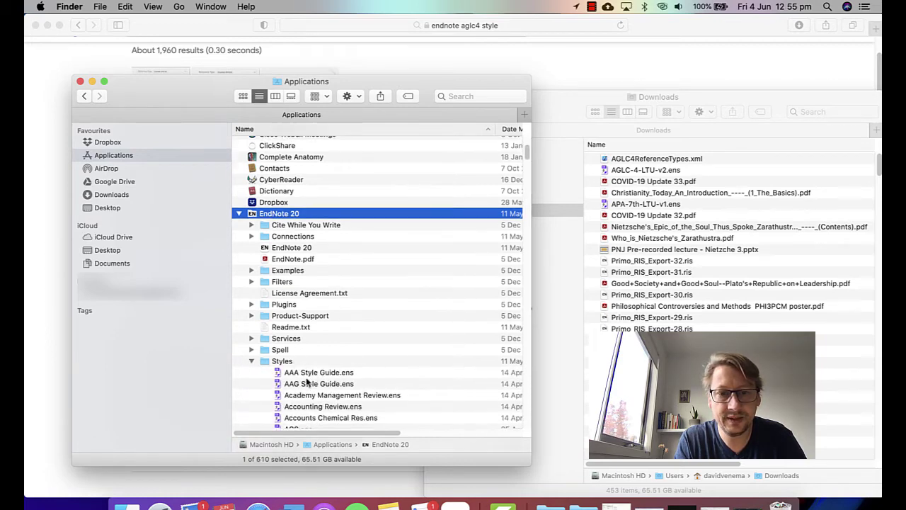
scroll(306, 382, "down", 3)
- Copy AGLC-4-LTU-v2.ens from Downloads and paste it into the EndNote 20 Styles folder
left_click(635, 170)
right_click(635, 171)
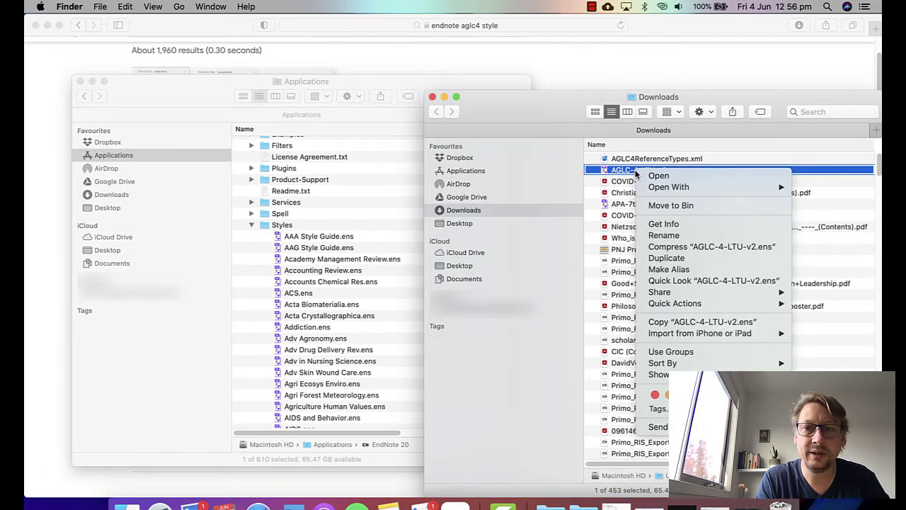
left_click(702, 322)
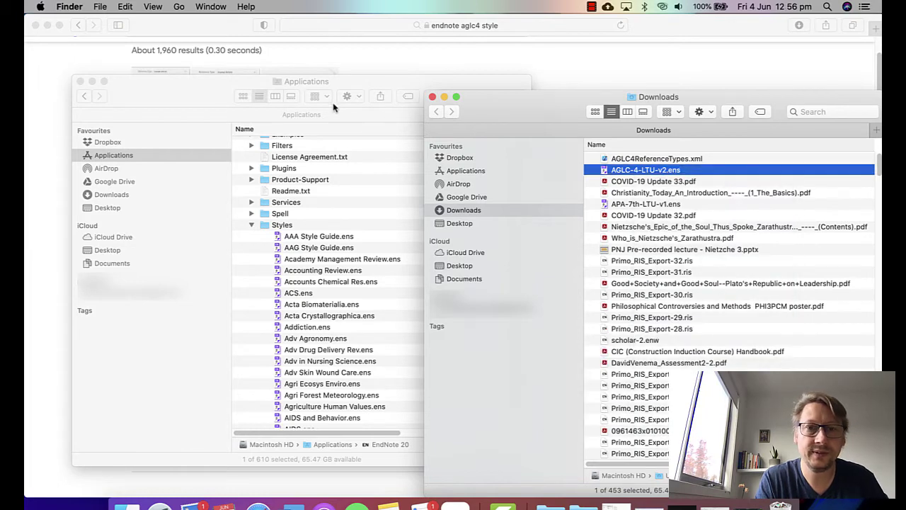
left_click(333, 107)
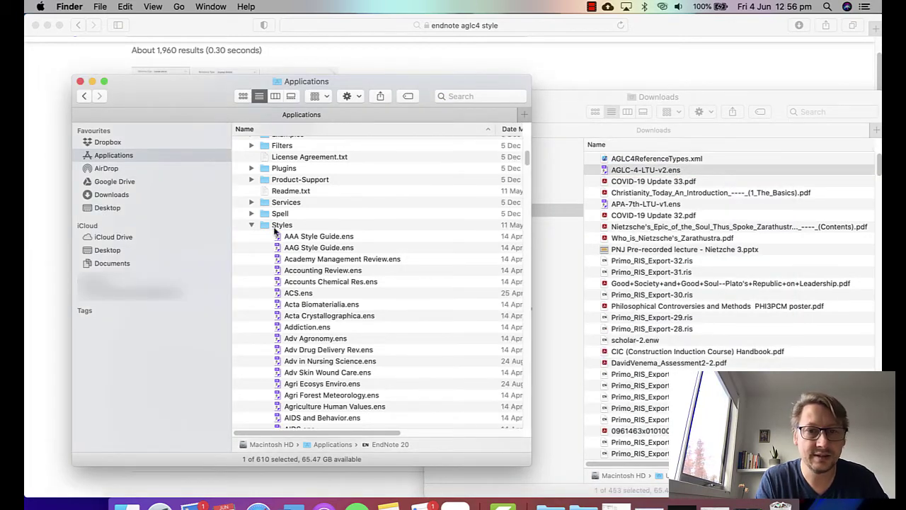
left_click(275, 225)
right_click(276, 225)
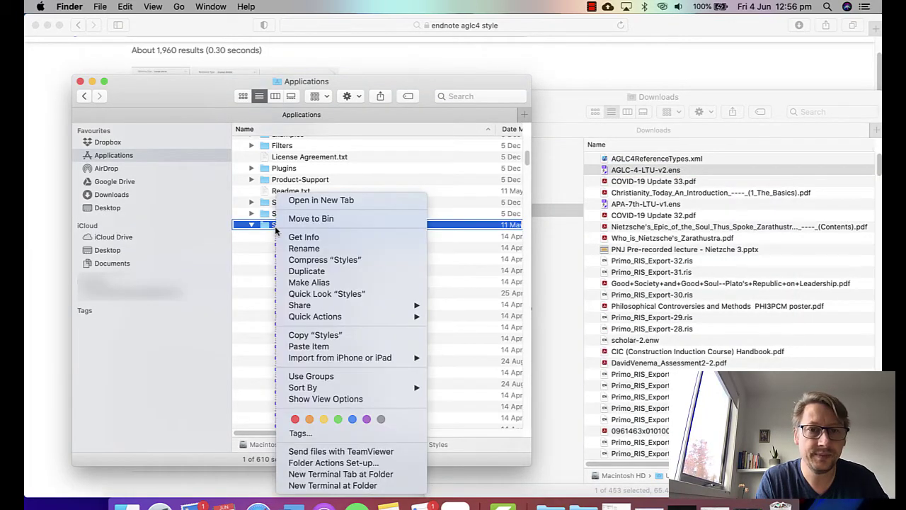
left_click(323, 347)
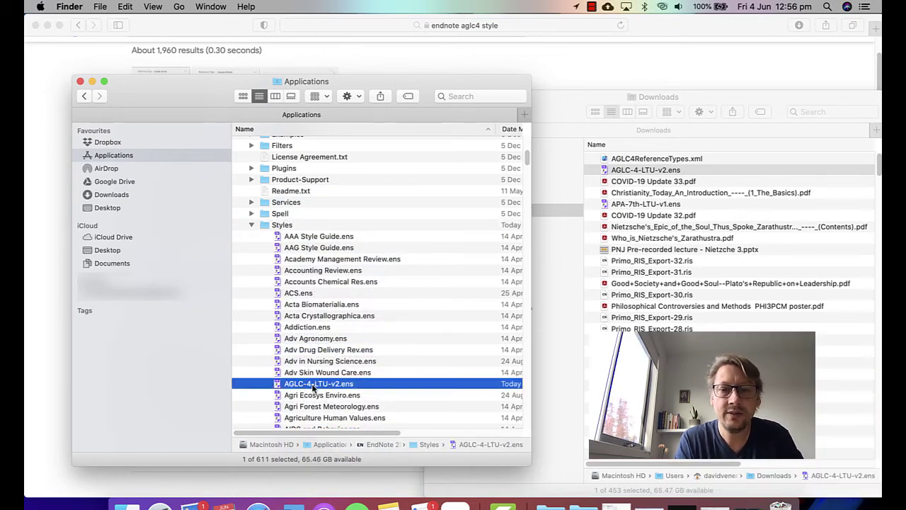
left_click(455, 504)
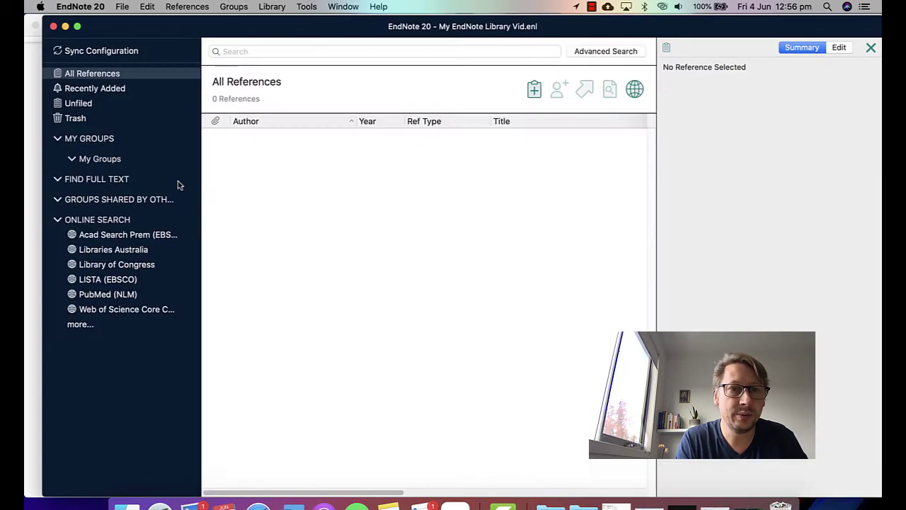
- Tick Favorites for AGLC-4-LTU-v2 in the Style Manager, then close the Style Manager
left_click(310, 9)
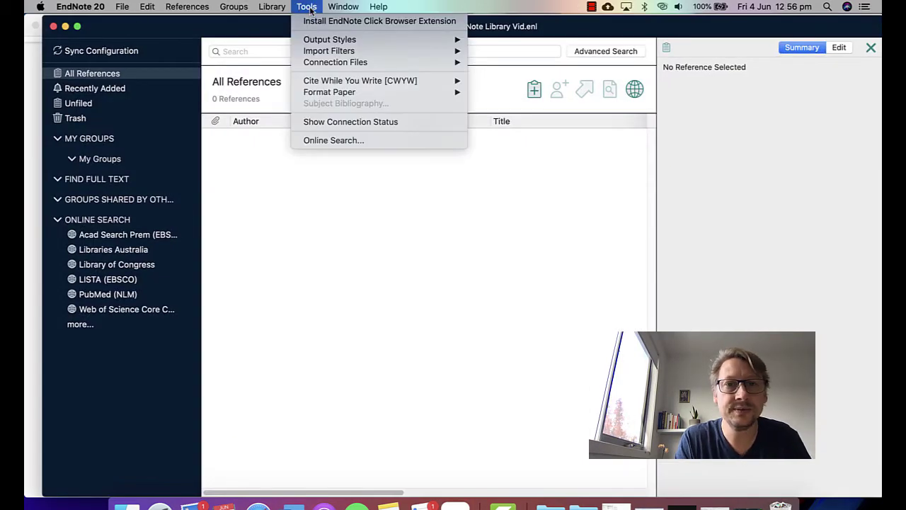
mouse_move(312, 41)
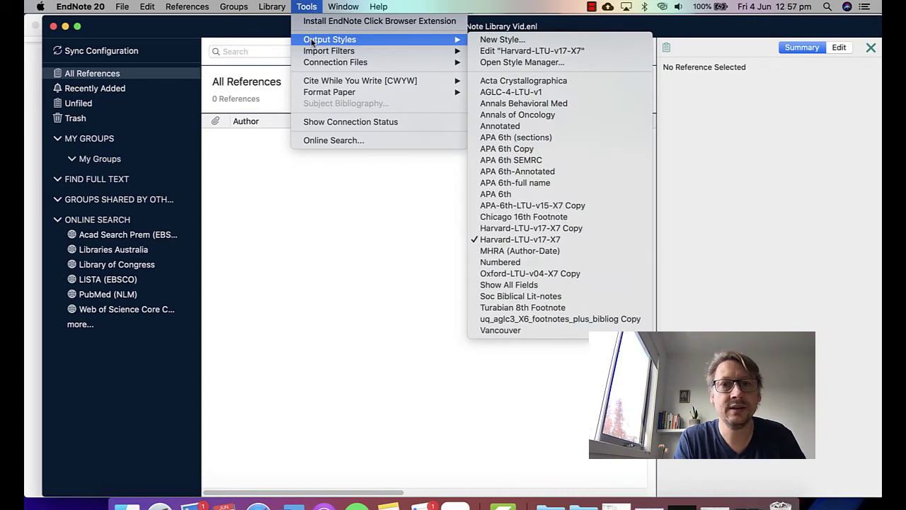
left_click(522, 62)
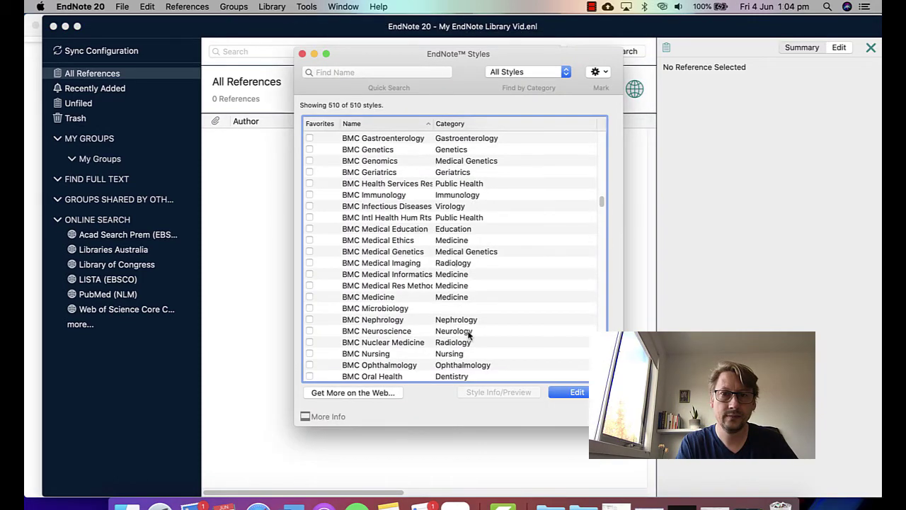
scroll(468, 336, "up", 15)
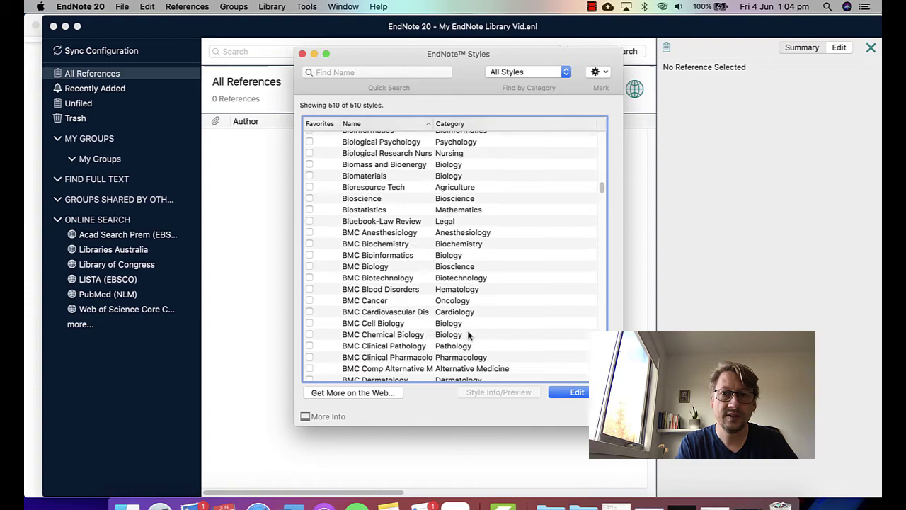
scroll(468, 336, "down", 5)
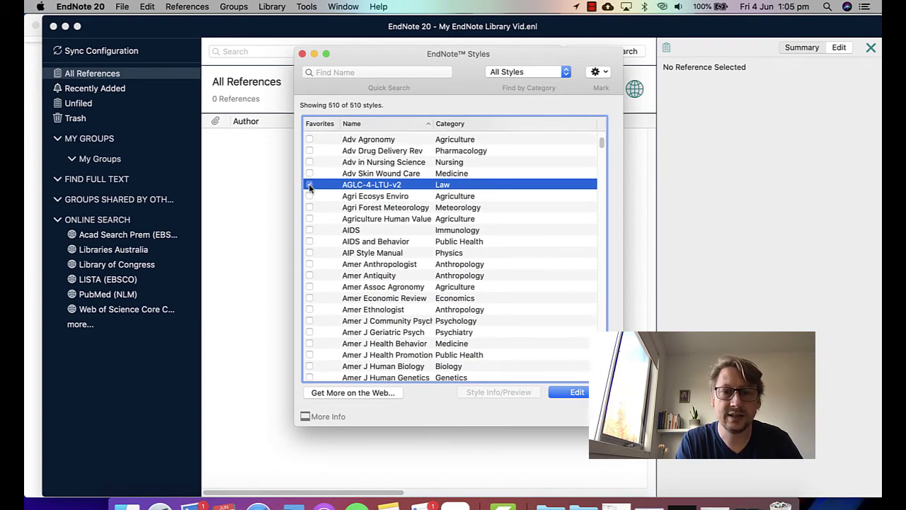
left_click(309, 184)
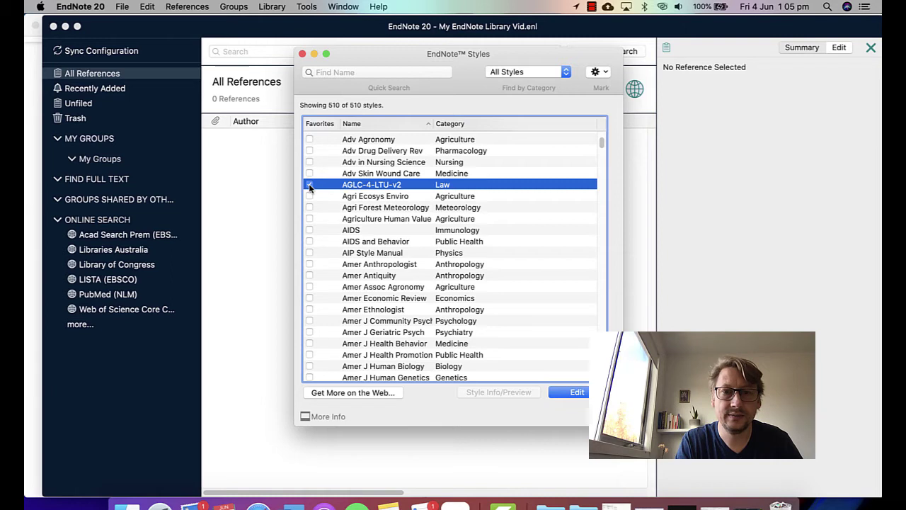
left_click(302, 53)
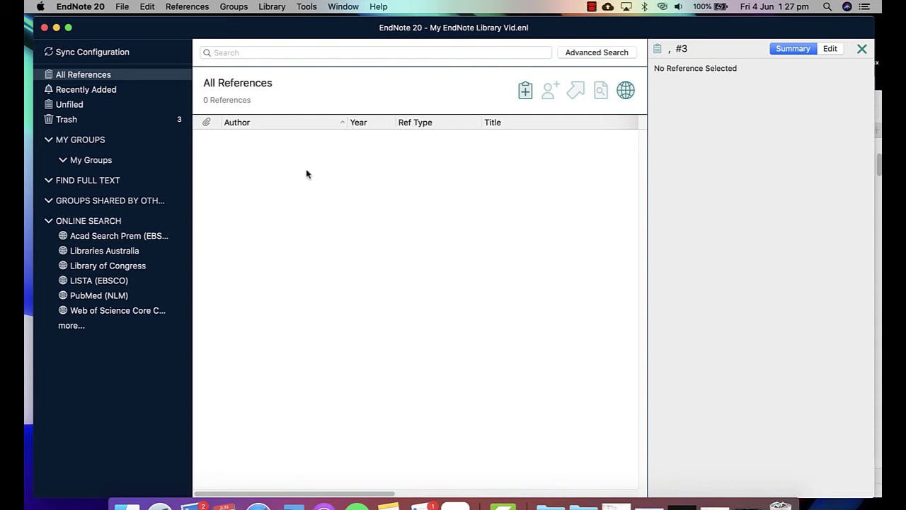
- Reopen the Style Manager and select the AGLC-4-LTU-v2 style under Law
left_click(308, 8)
mouse_move(330, 40)
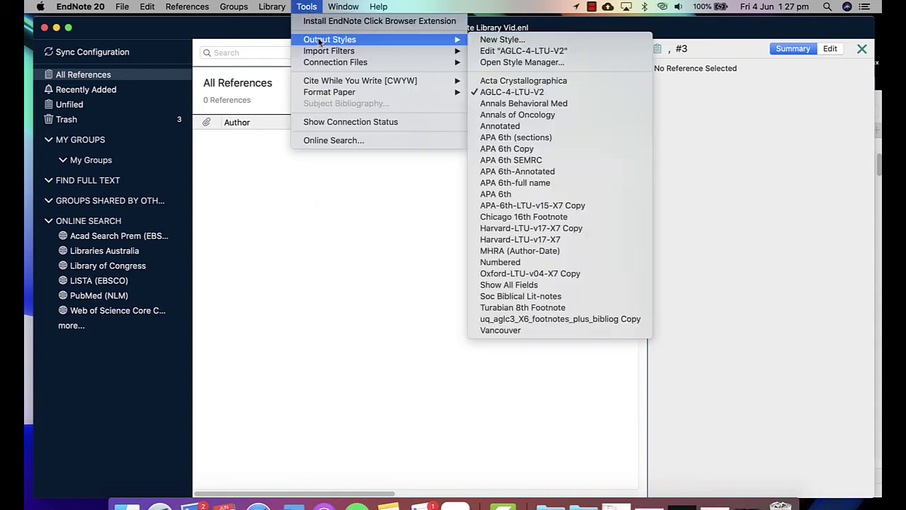
left_click(518, 64)
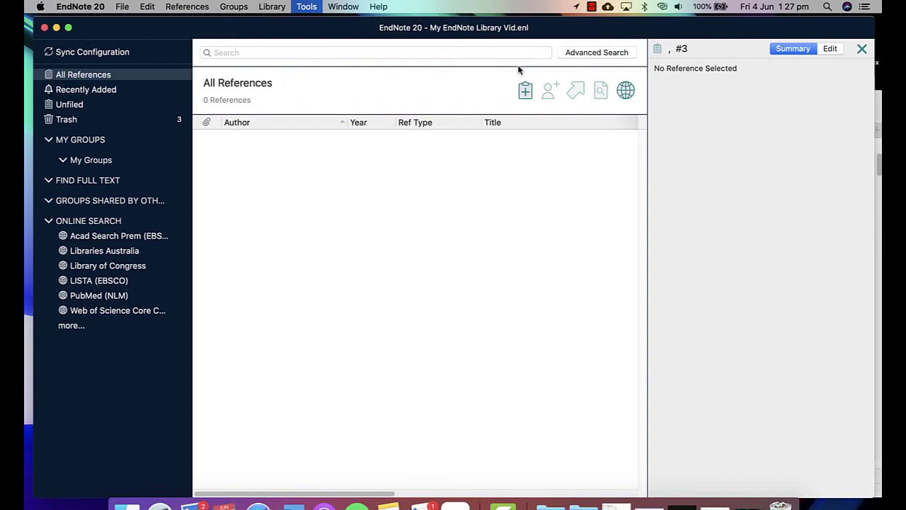
left_click(387, 175)
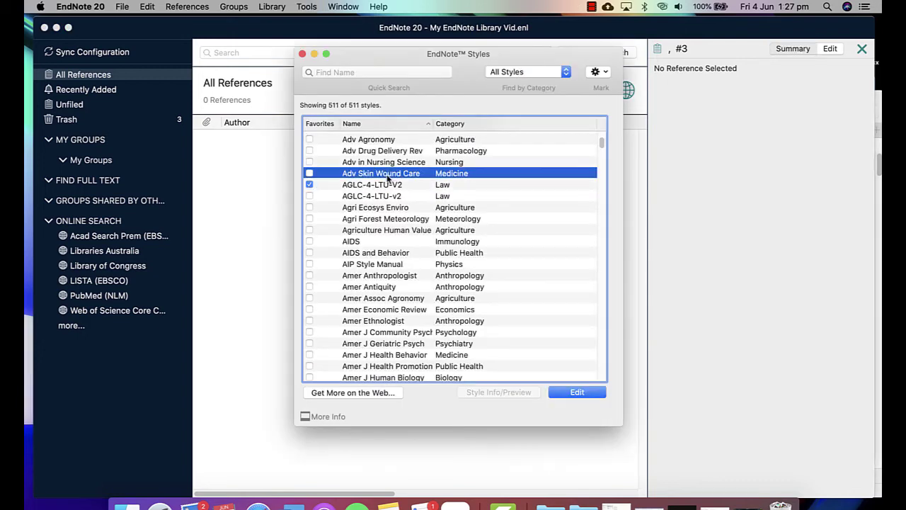
left_click(386, 197)
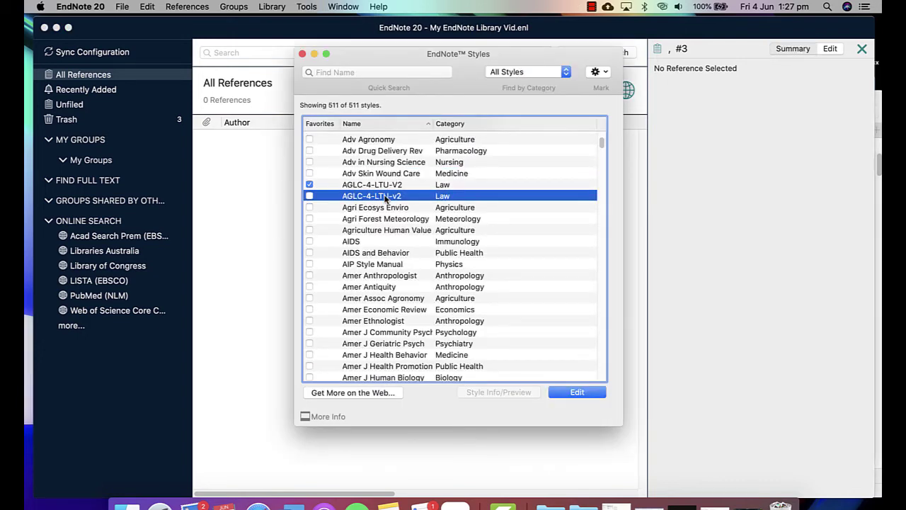
- Edit AGLC-4-LTU-V2 and show its Bibliography Templates at the Case (Reported) reference type
left_click(578, 394)
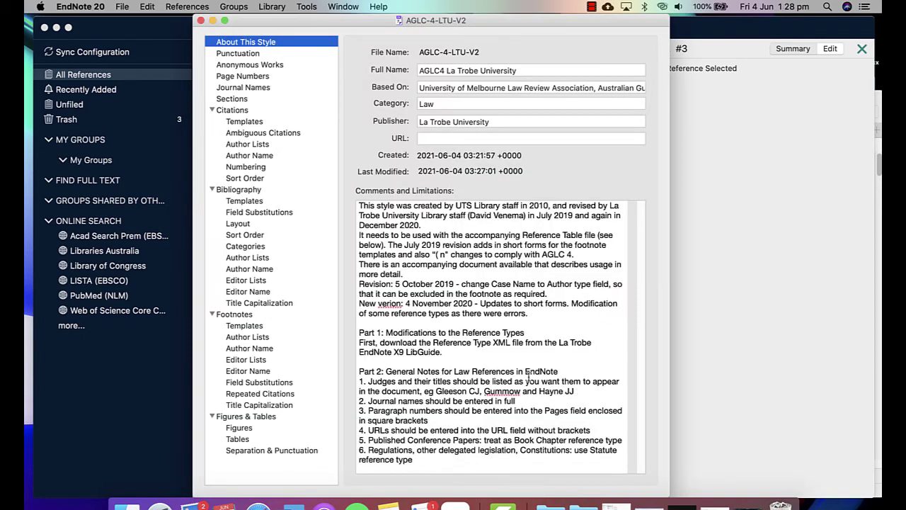
left_click(245, 203)
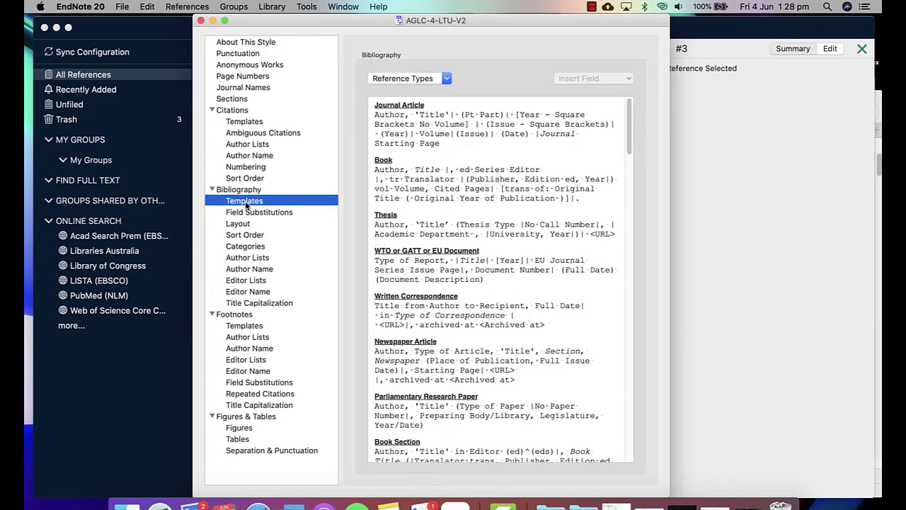
left_click(446, 79)
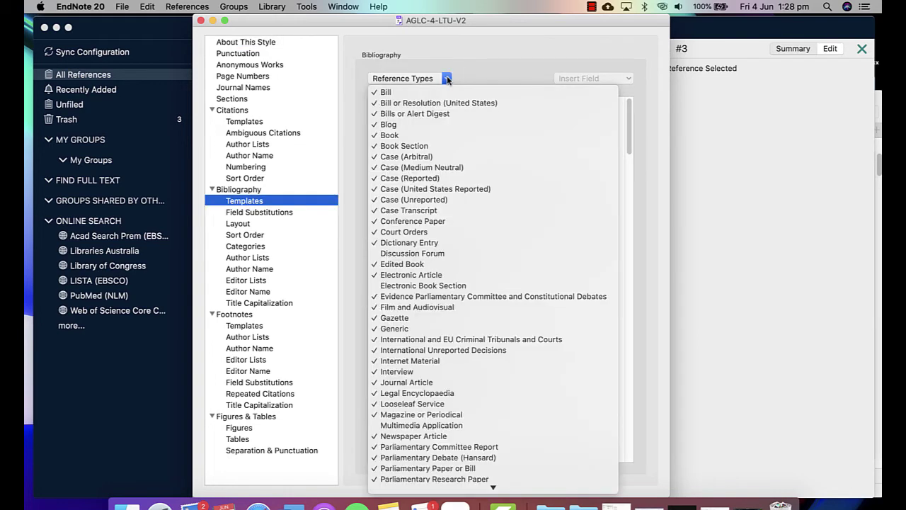
left_click(450, 179)
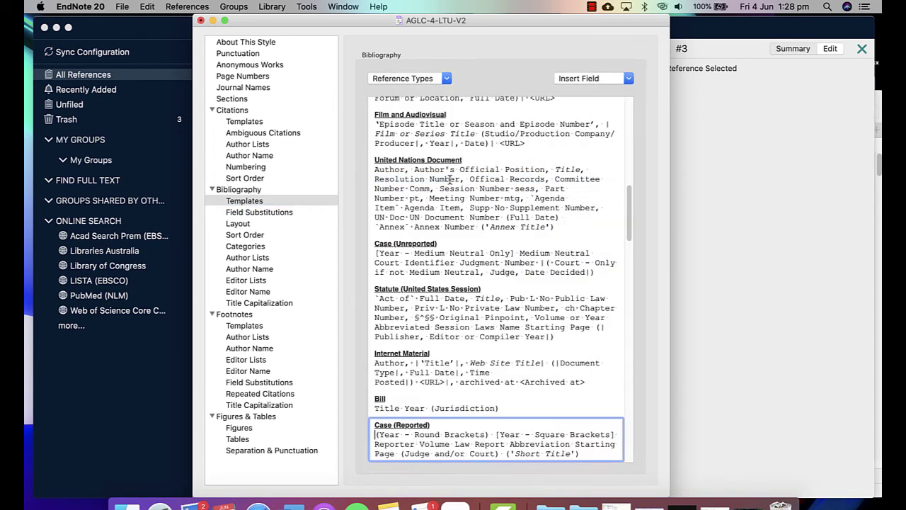
scroll(380, 274, "down", 6)
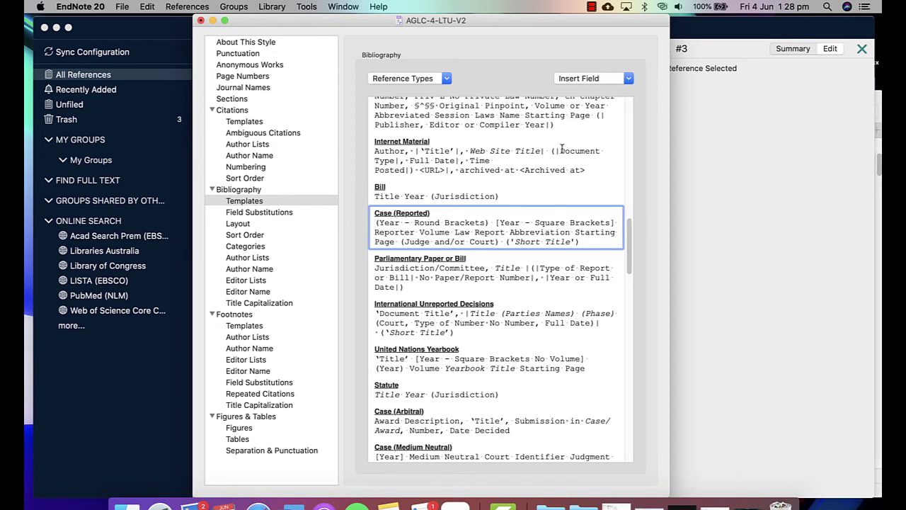
- Insert the Title field at the start of the Case (Reported), Case (Arbitral) and Case (Medium Neutral) templates
left_click(629, 78)
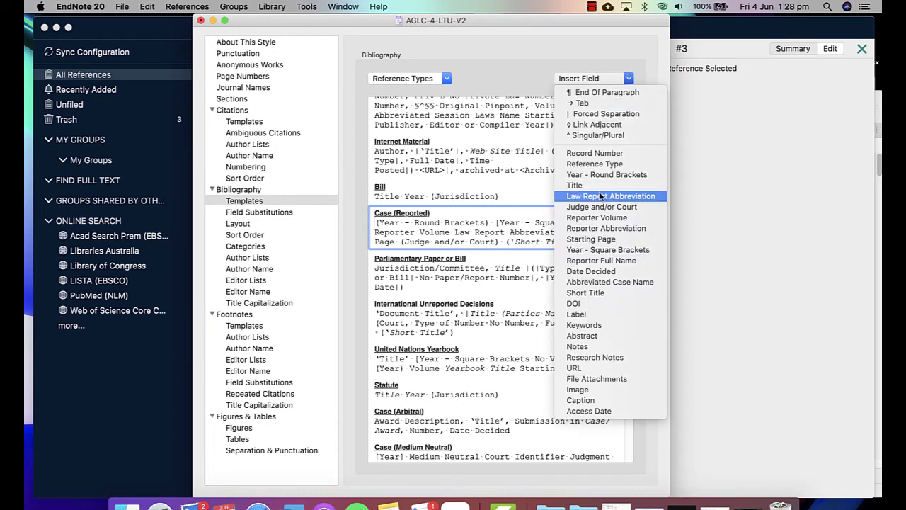
left_click(574, 184)
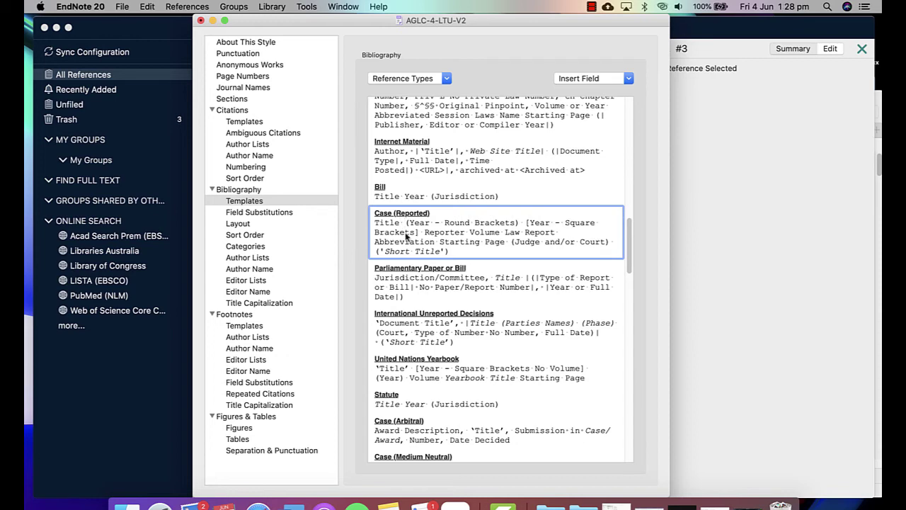
scroll(471, 332, "down", 5)
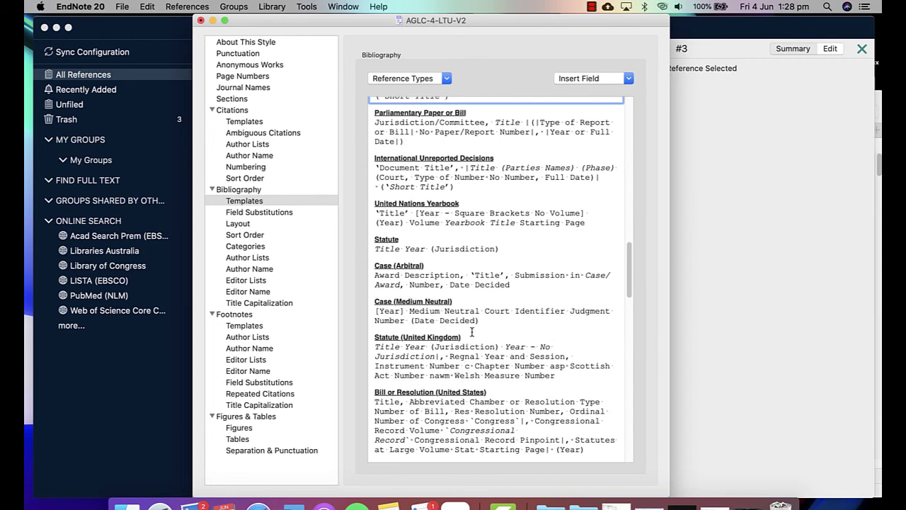
left_click(375, 274)
type("Title")
left_click(374, 311)
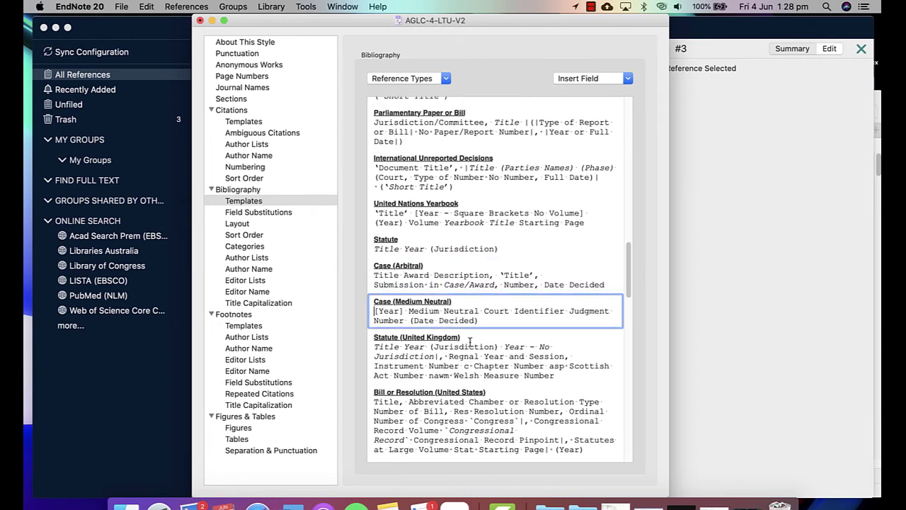
left_click(628, 79)
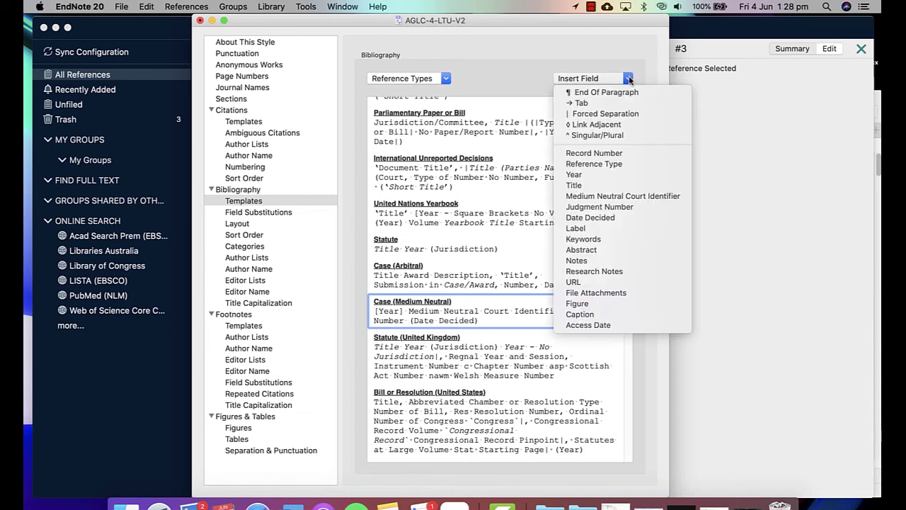
left_click(574, 185)
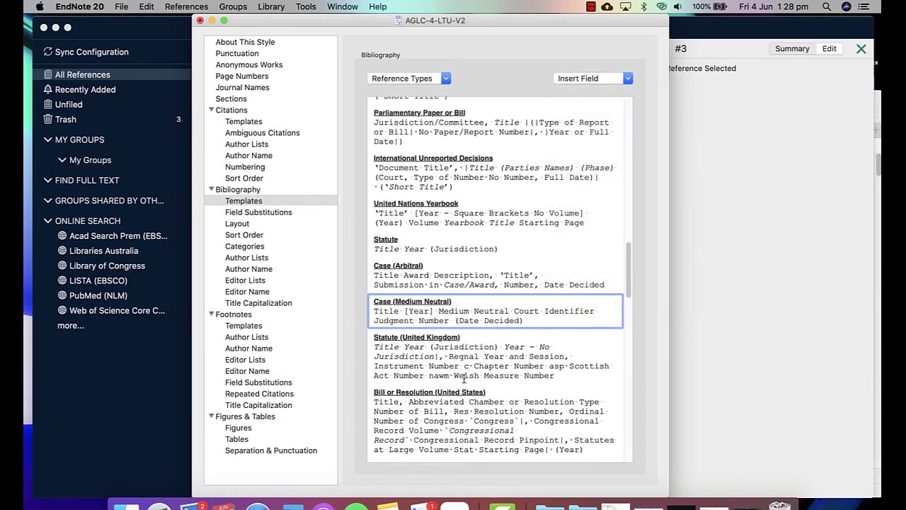
- Close the AGLC-4-LTU-V2 editor, saving the changes, and reselect it in the Style Manager
left_click(200, 21)
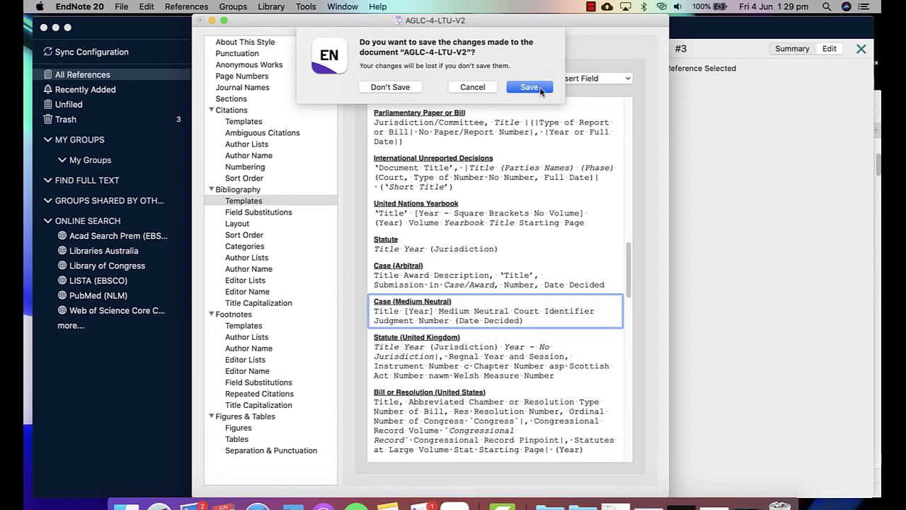
left_click(540, 88)
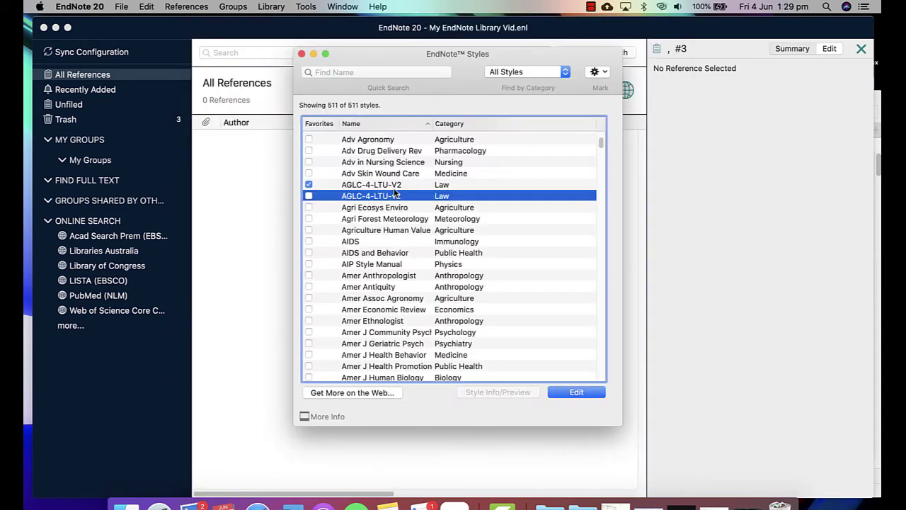
left_click(395, 187)
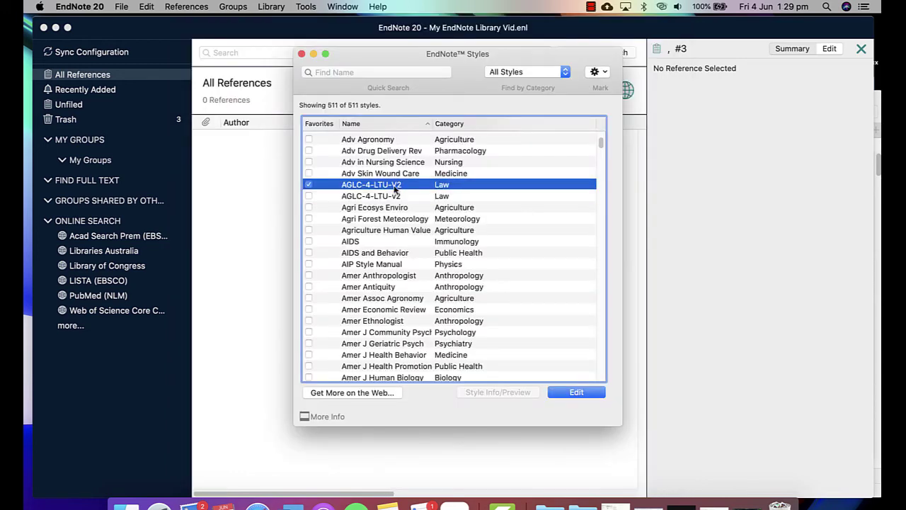